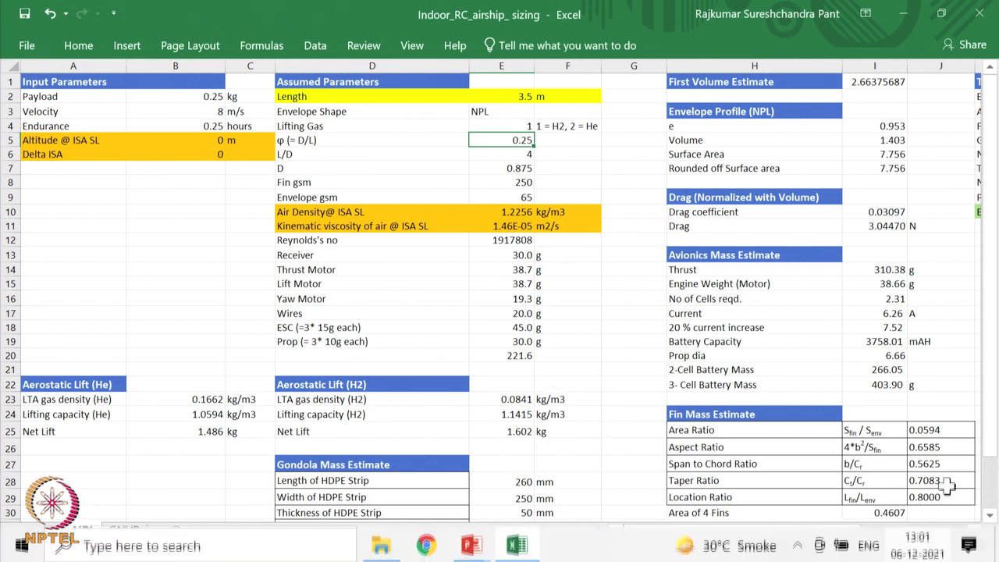
- Check the payload available and excess payload values in the Total Mass section of the NPL sheet
{"action": "left_click", "coordinate": [974, 532]}
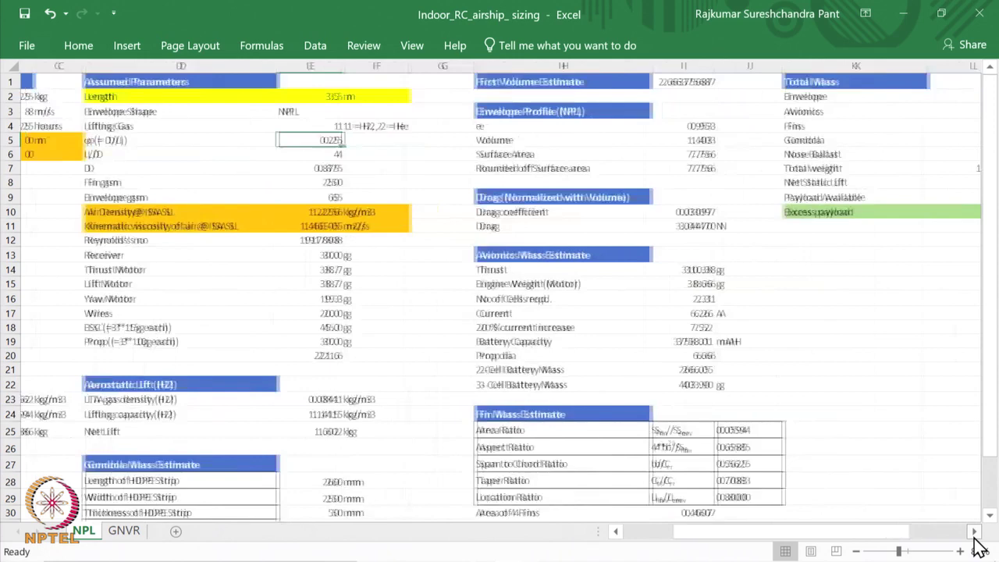
{"action": "left_click", "coordinate": [975, 531]}
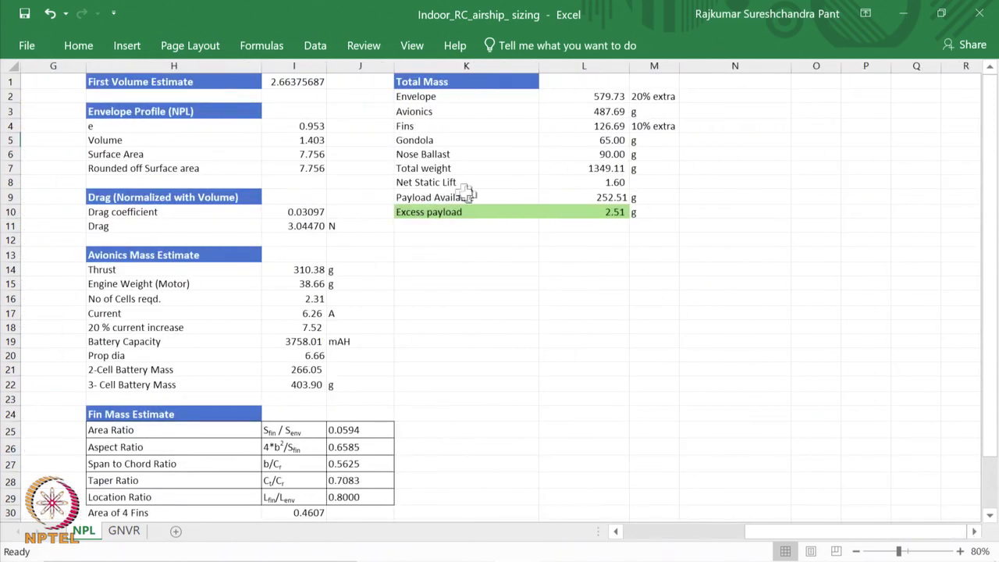
{"action": "left_click", "coordinate": [588, 196]}
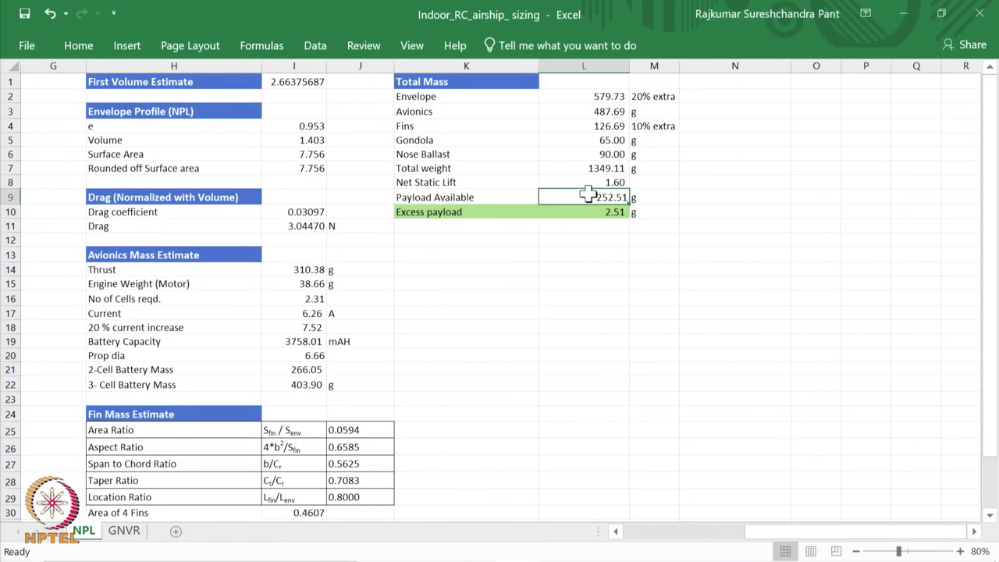
{"action": "left_click", "coordinate": [584, 213]}
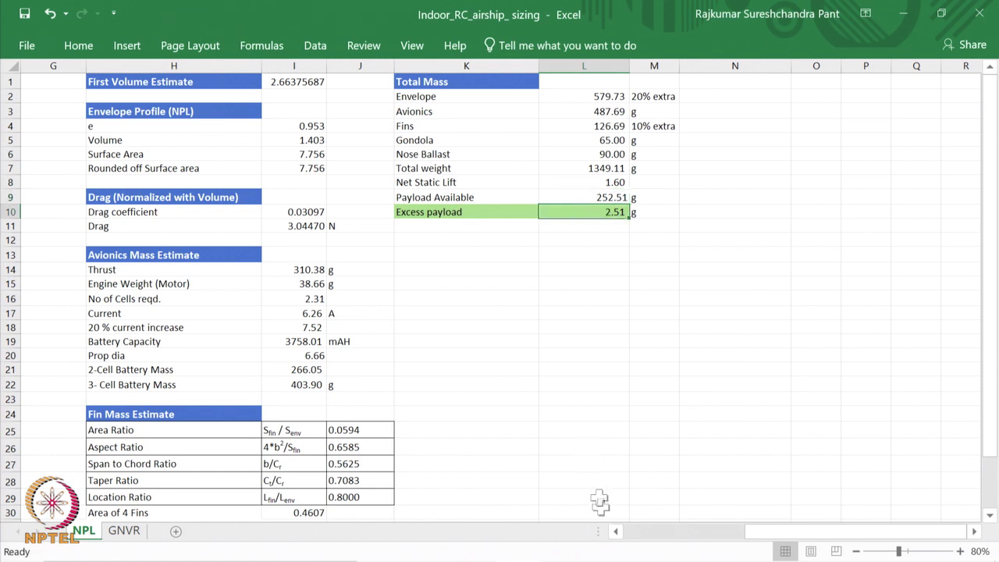
- Set the lifting gas in the assumed parameters to 2 (helium) and review the Total Mass section
{"action": "left_click", "coordinate": [644, 534]}
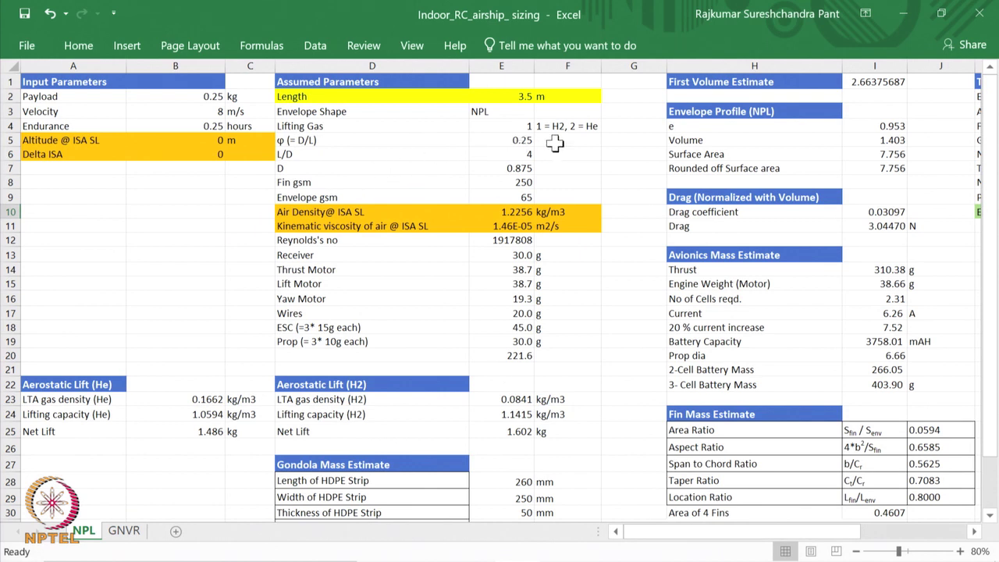
{"action": "left_click", "coordinate": [498, 130]}
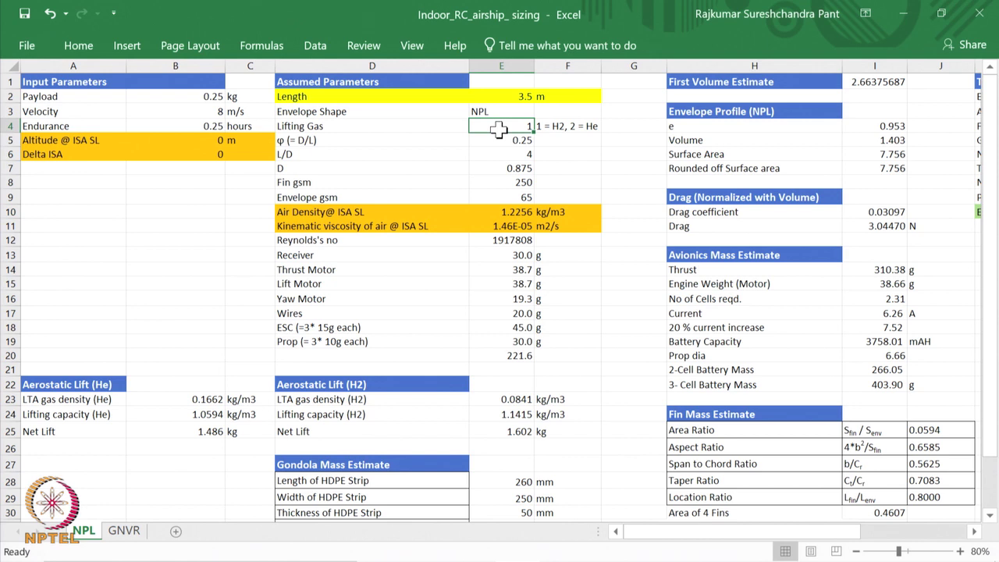
{"action": "type", "text": "2"}
{"action": "left_click", "coordinate": [464, 185]}
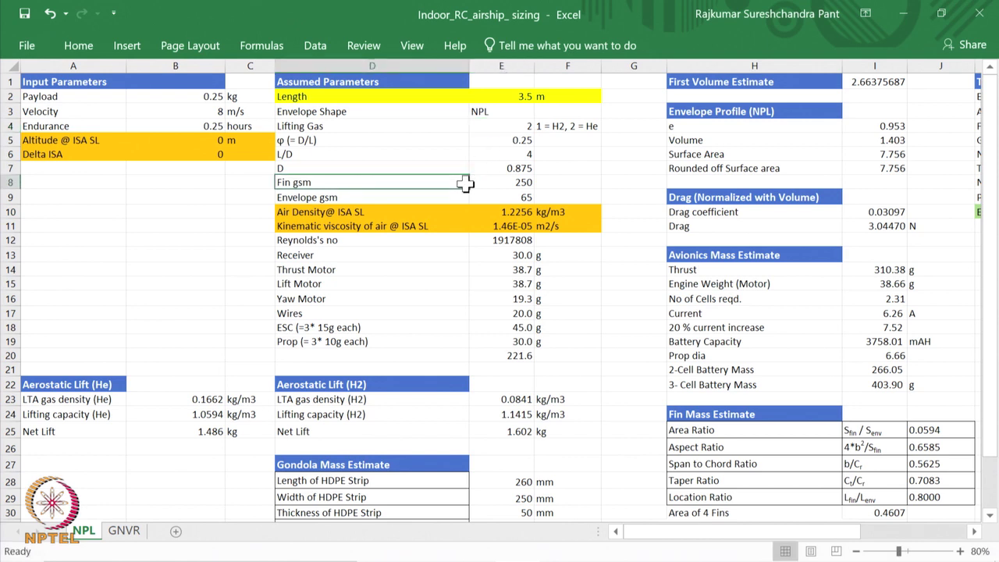
{"action": "left_click", "coordinate": [952, 533]}
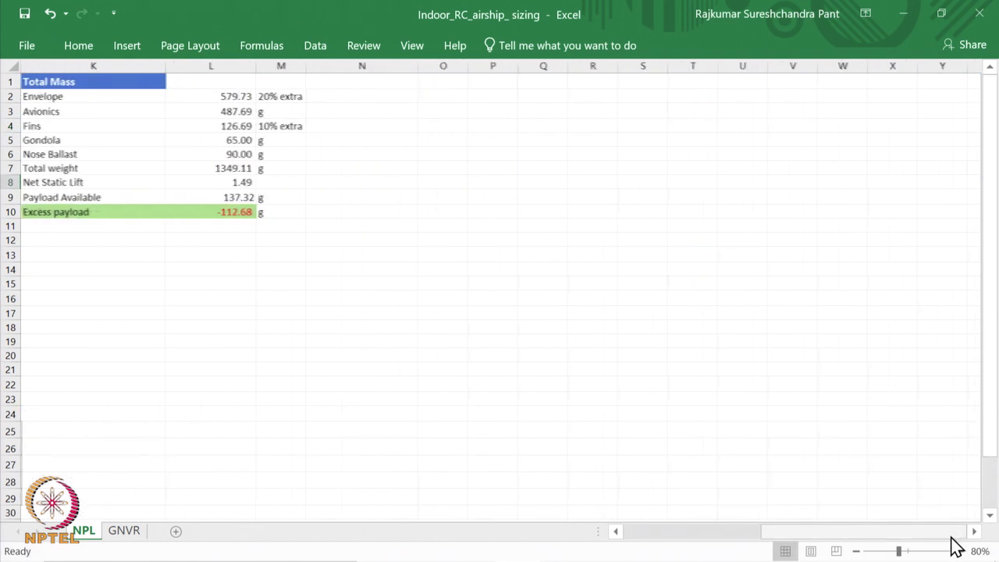
- Set the envelope length in the assumed parameters to 4 m and check the resulting excess payload
{"action": "left_click", "coordinate": [619, 532]}
{"action": "left_click", "coordinate": [619, 532]}
{"action": "left_click", "coordinate": [623, 537]}
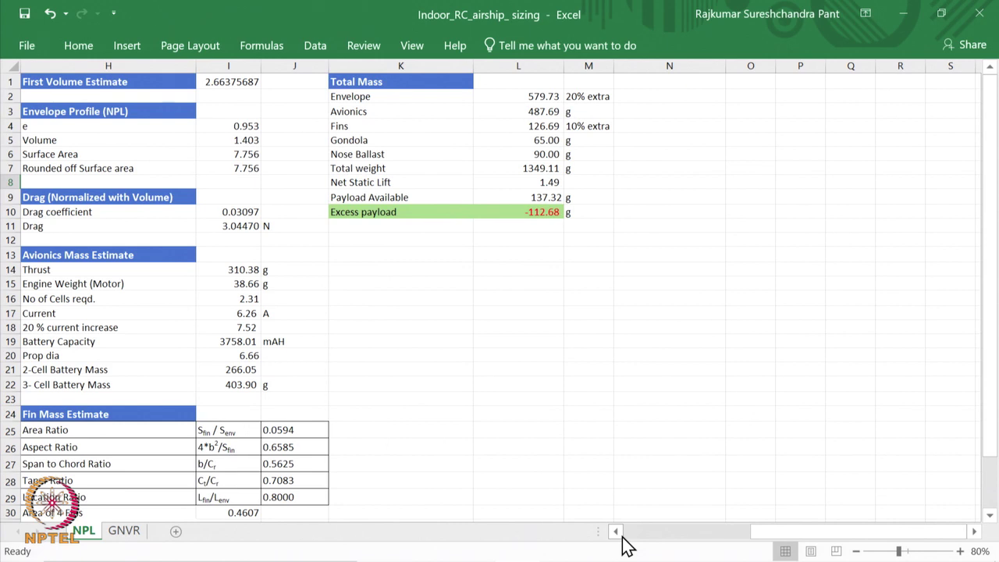
{"action": "left_click", "coordinate": [622, 537]}
{"action": "left_click", "coordinate": [623, 537]}
{"action": "left_click", "coordinate": [623, 537]}
{"action": "left_click", "coordinate": [622, 537]}
{"action": "left_click", "coordinate": [623, 537]}
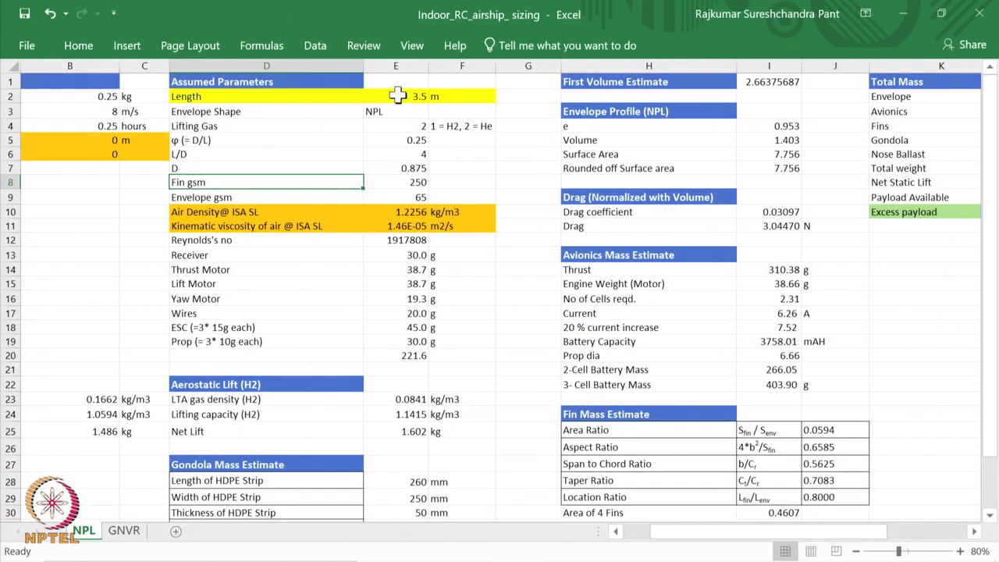
{"action": "left_click", "coordinate": [399, 94]}
{"action": "type", "text": "4"}
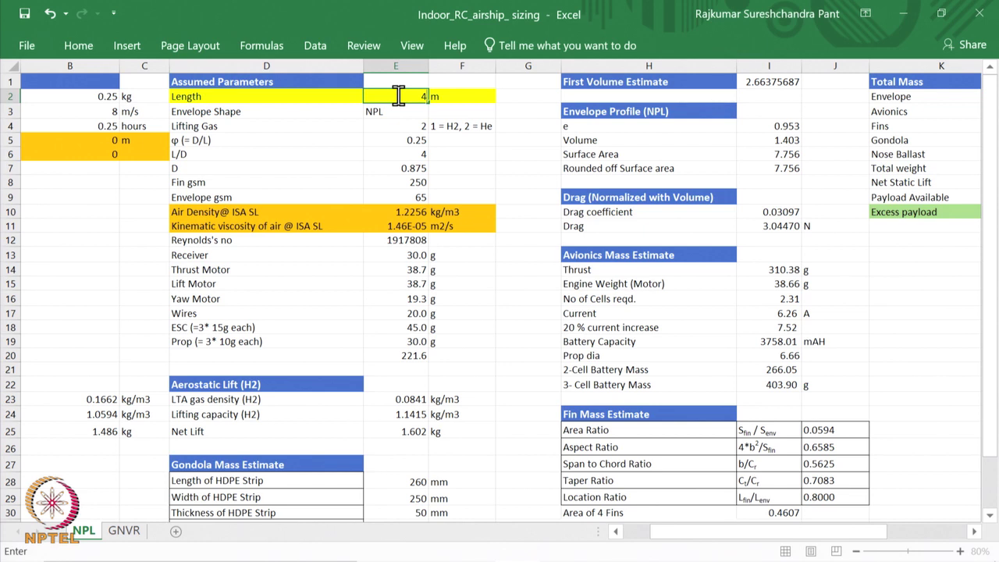
{"action": "left_click", "coordinate": [393, 156]}
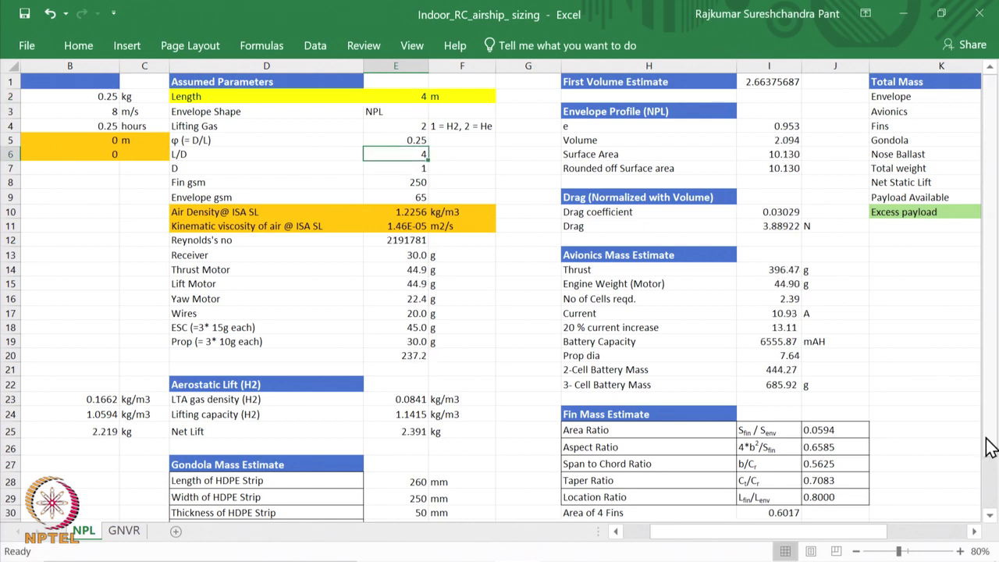
{"action": "scroll", "coordinate": [954, 551], "scroll_direction": "right", "scroll_amount": 5}
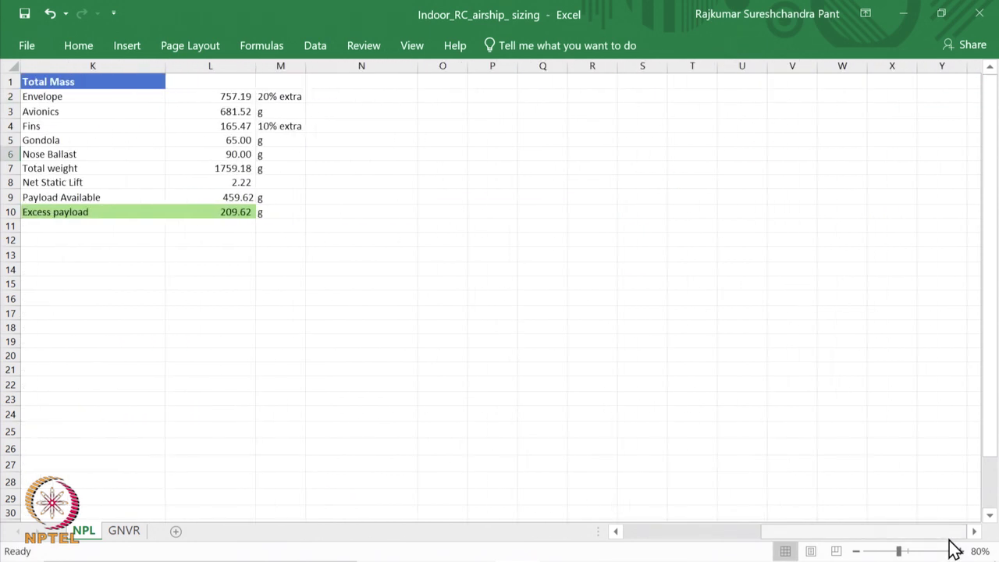
- Start a Goal Seek what-if analysis on the excess payload cell L10
{"action": "left_click", "coordinate": [617, 536]}
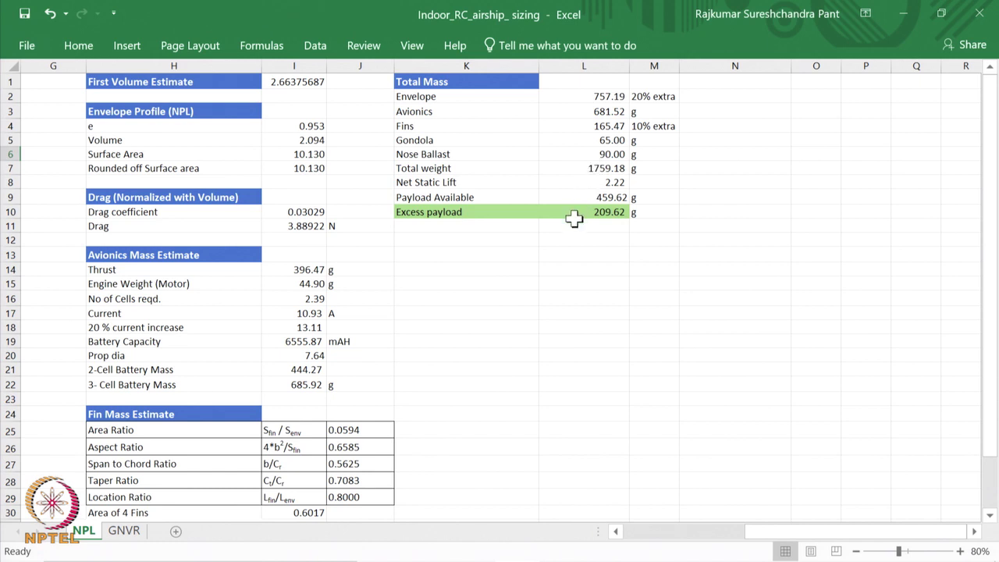
{"action": "left_click", "coordinate": [614, 539]}
{"action": "left_click", "coordinate": [615, 538]}
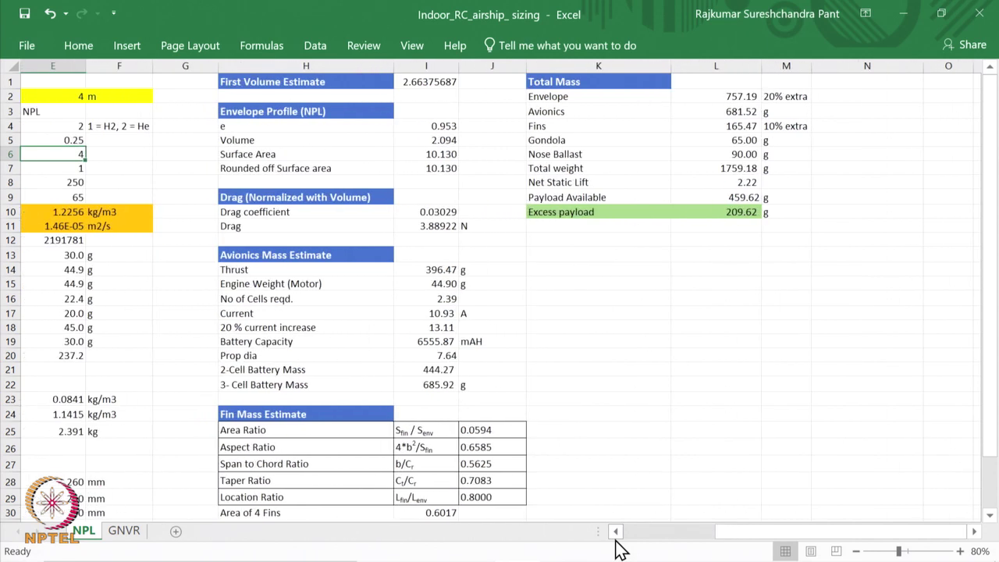
{"action": "left_click", "coordinate": [616, 539]}
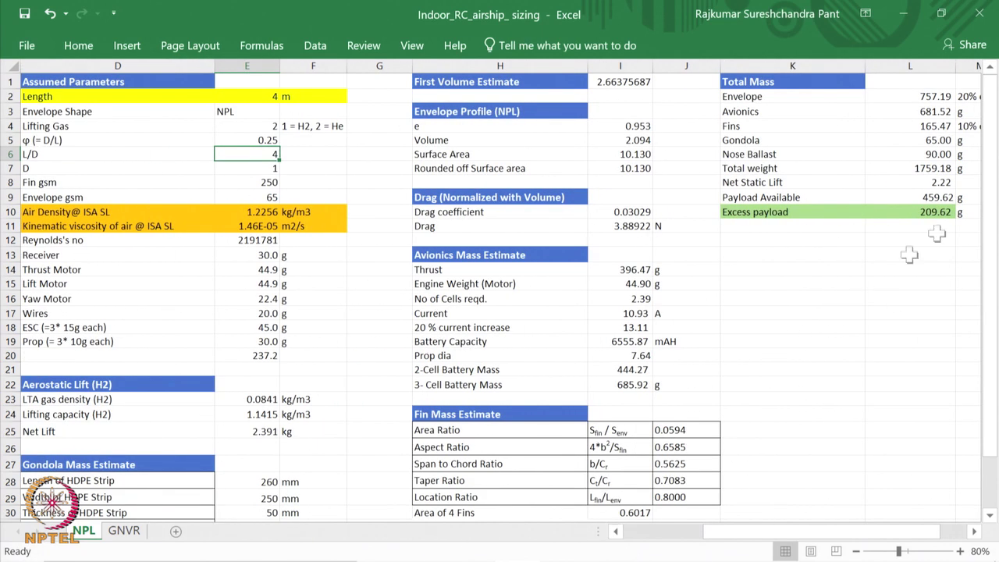
{"action": "left_click", "coordinate": [913, 215]}
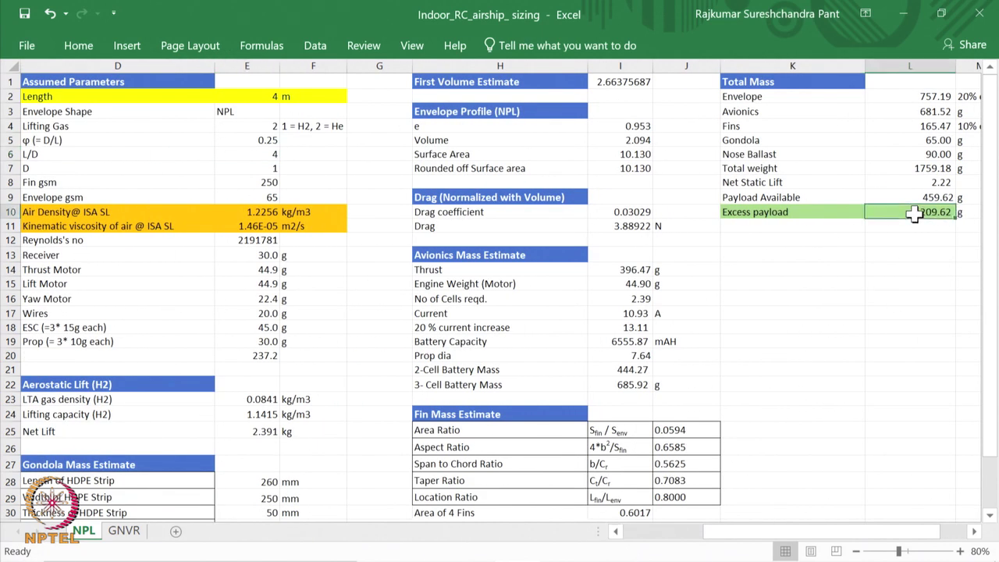
{"action": "left_click", "coordinate": [316, 47]}
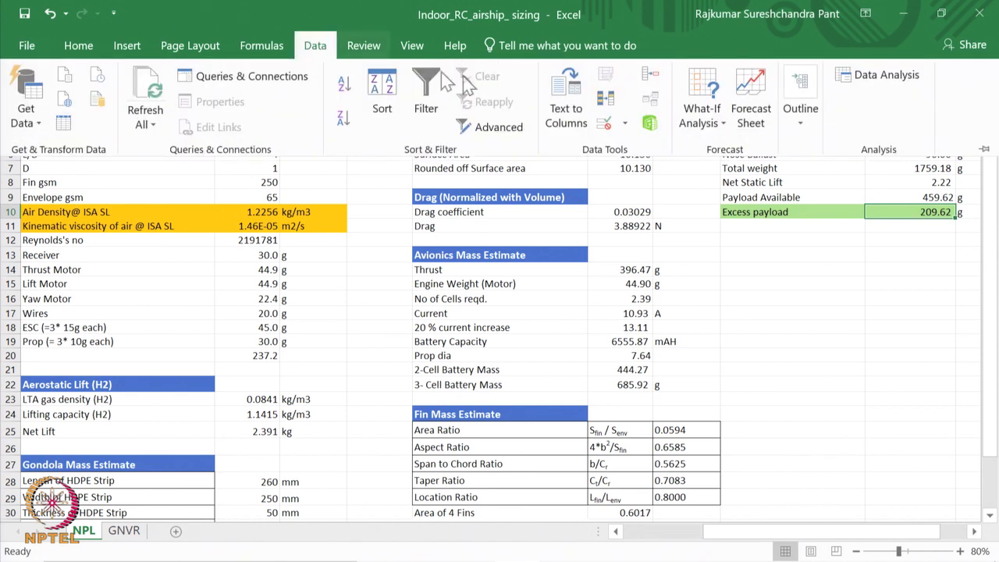
{"action": "left_click", "coordinate": [709, 111]}
{"action": "left_click", "coordinate": [707, 177]}
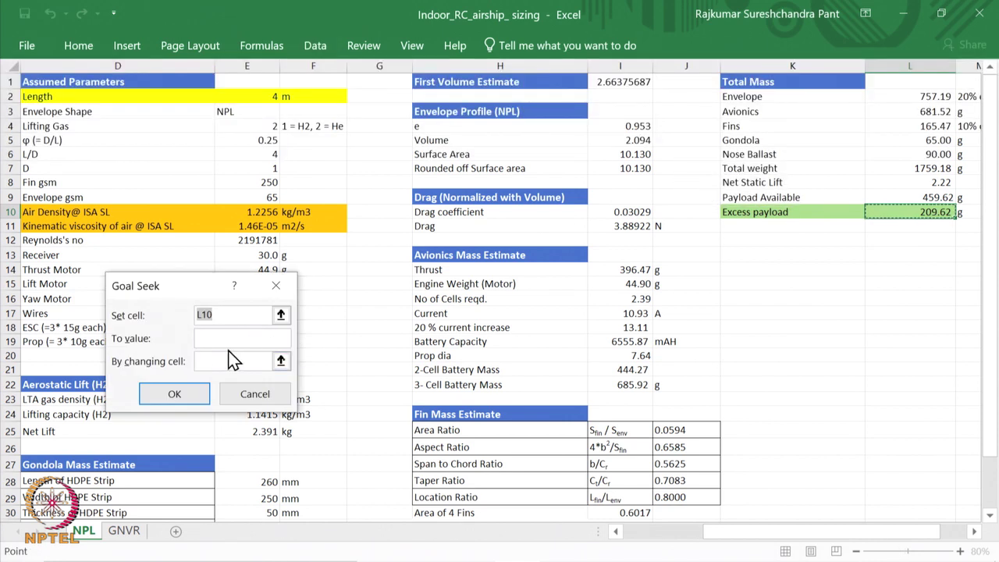
- Run Goal Seek with a target value of 0 by changing the length cell E2, and accept the solution
{"action": "left_click", "coordinate": [207, 334]}
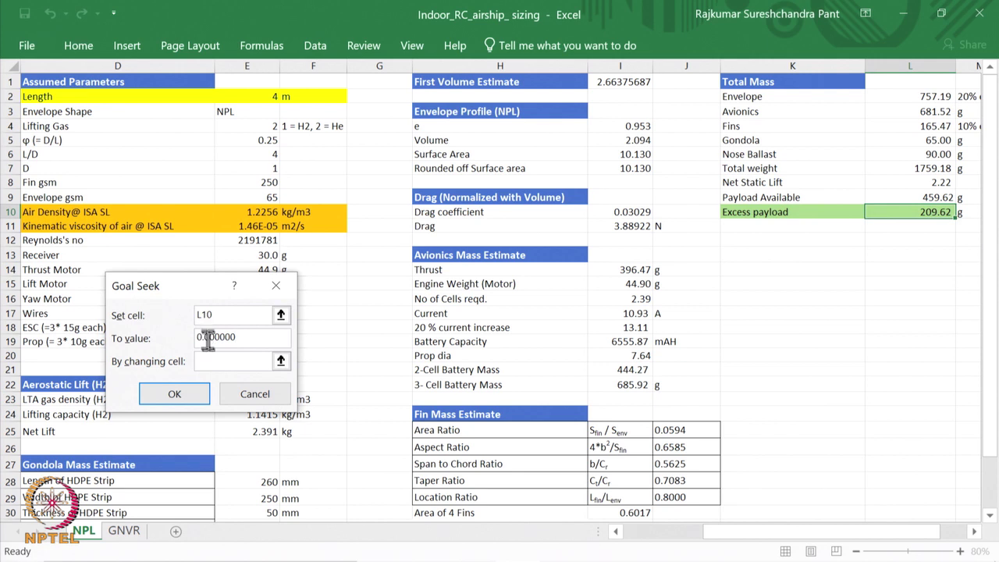
{"action": "left_click", "coordinate": [213, 361]}
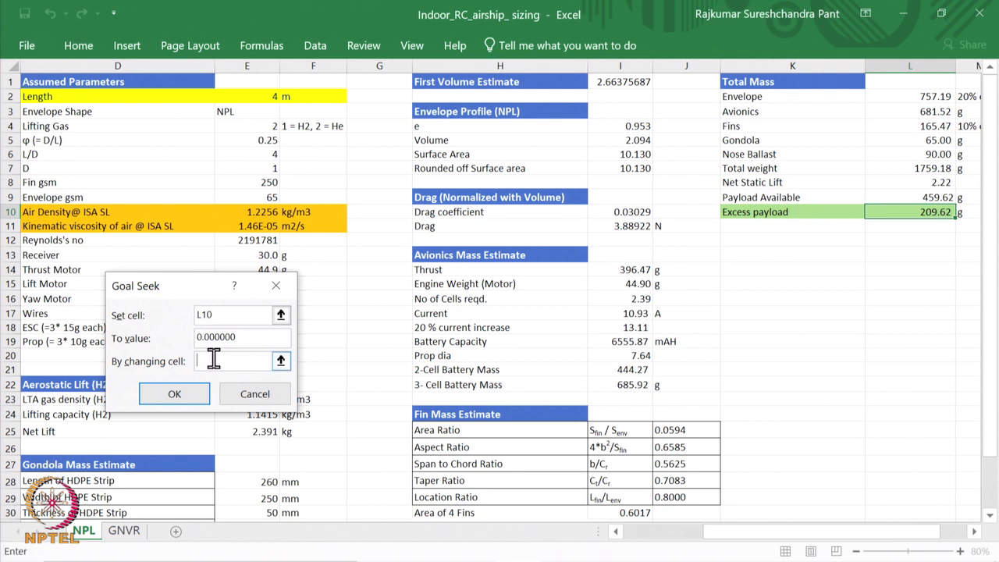
{"action": "left_click", "coordinate": [259, 112]}
{"action": "left_click", "coordinate": [249, 86]}
{"action": "left_click", "coordinate": [246, 111]}
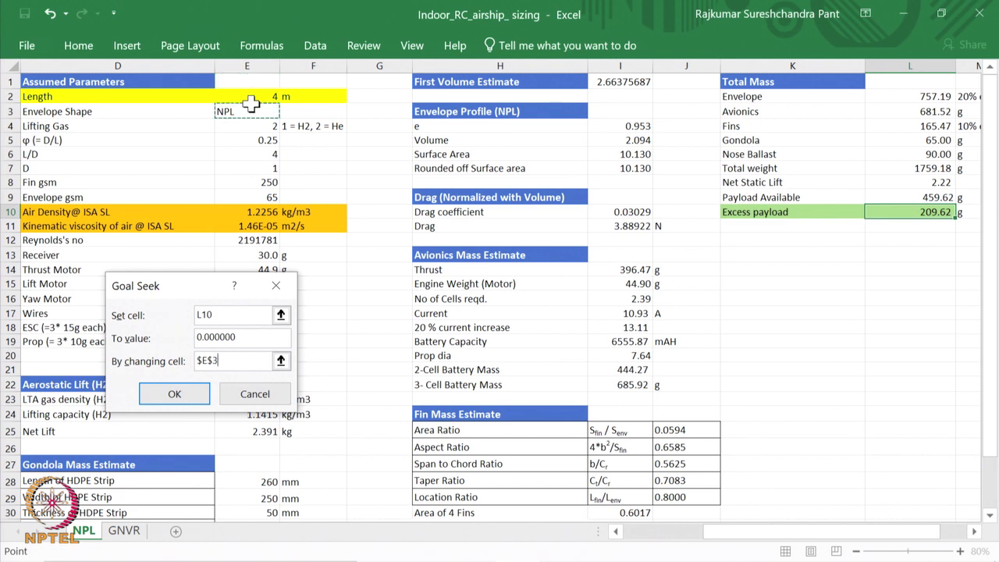
{"action": "left_click", "coordinate": [244, 95]}
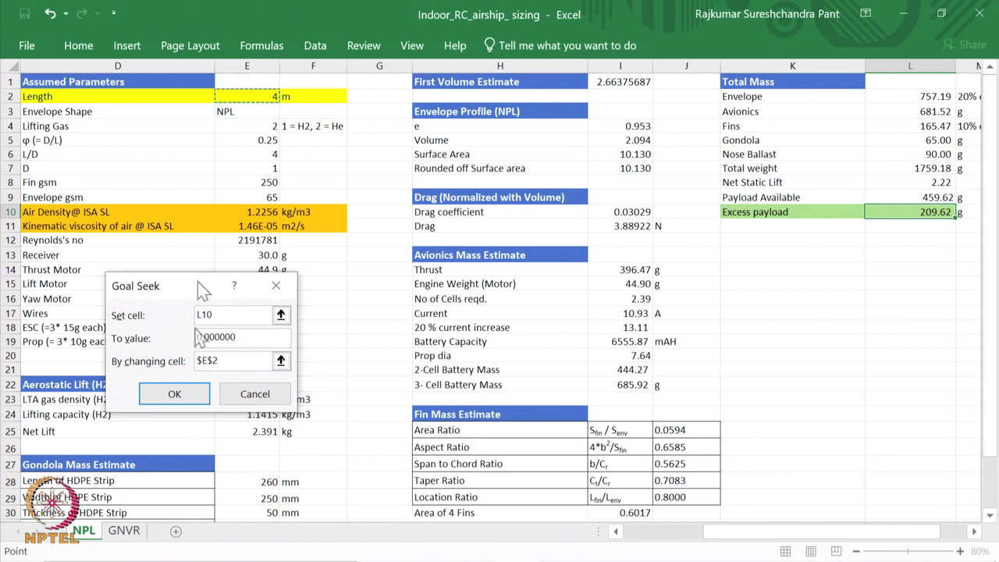
{"action": "left_click", "coordinate": [173, 395]}
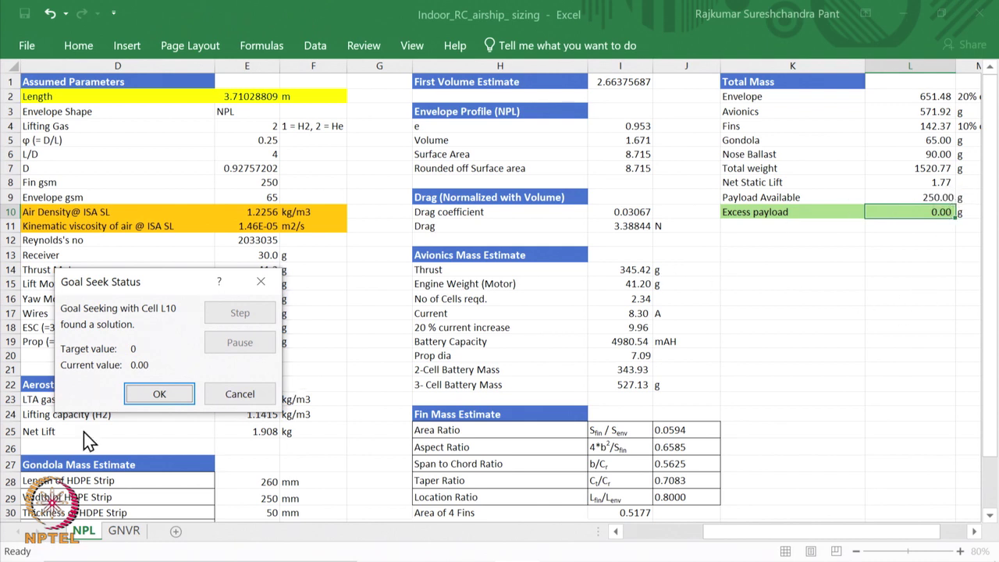
{"action": "left_click", "coordinate": [169, 397]}
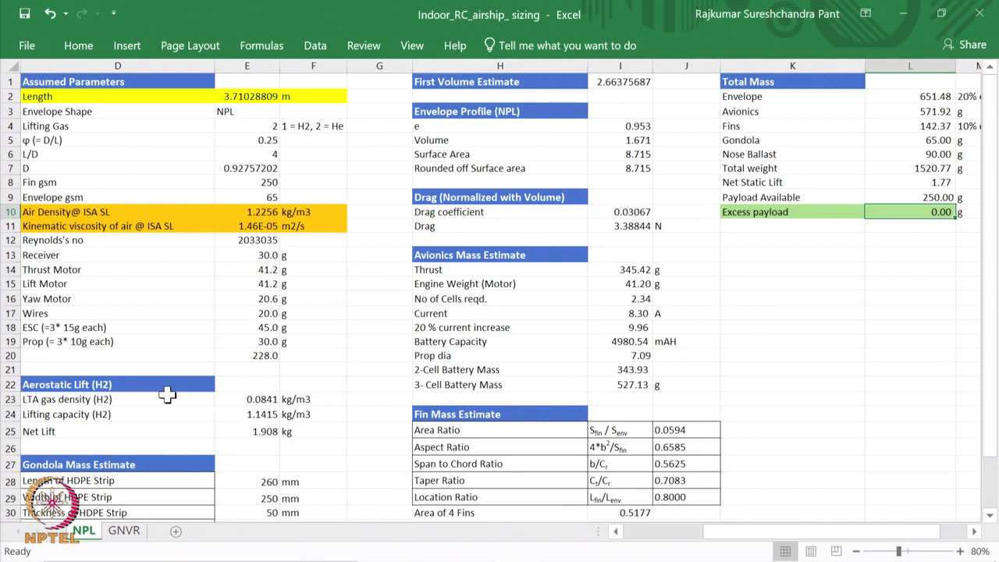
- Set the lifting gas on the NPL sheet to 1 (hydrogen)
{"action": "left_click", "coordinate": [265, 121]}
{"action": "type", "text": "1"}
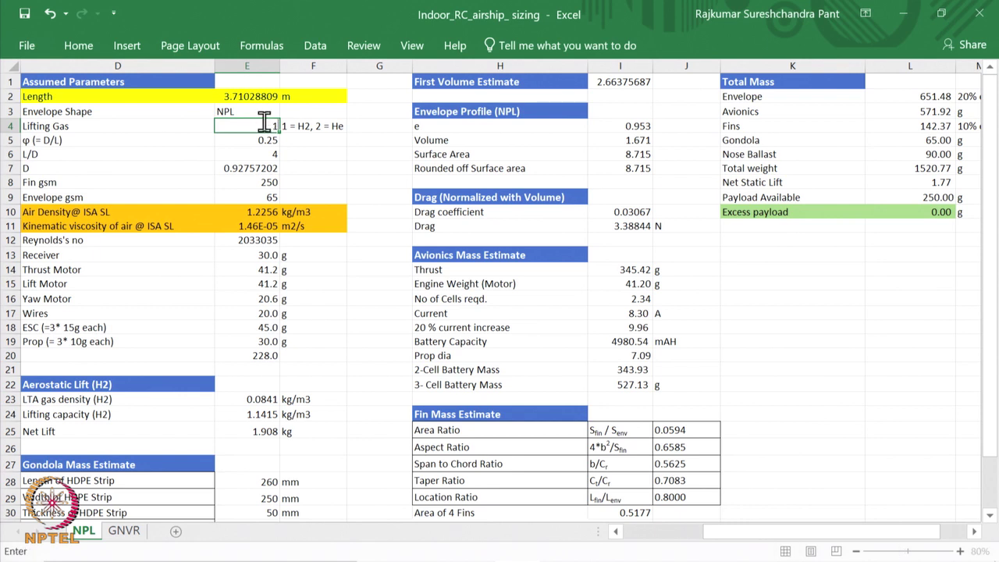
{"action": "left_click", "coordinate": [332, 156]}
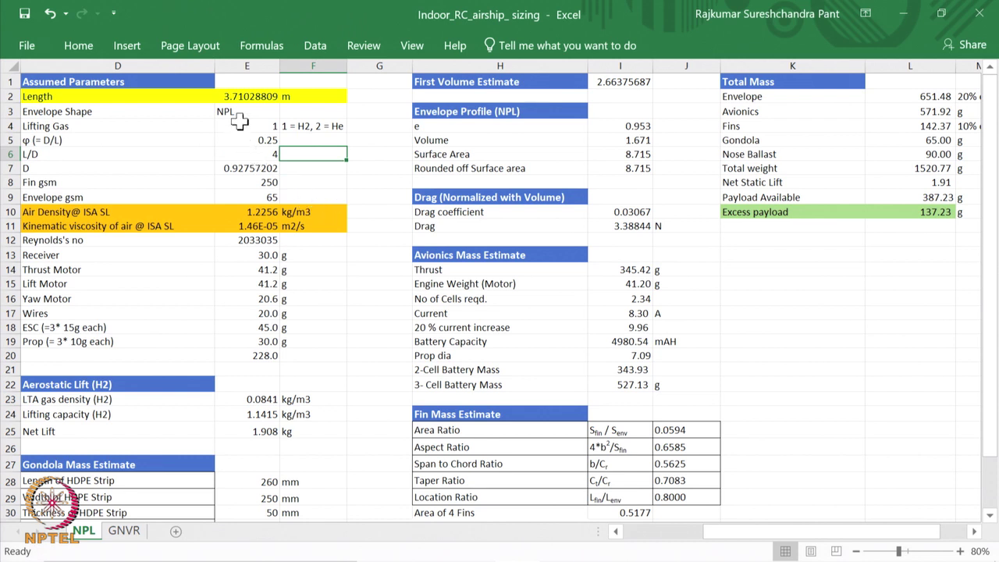
{"action": "left_click", "coordinate": [239, 121]}
{"action": "key", "text": "Down"}
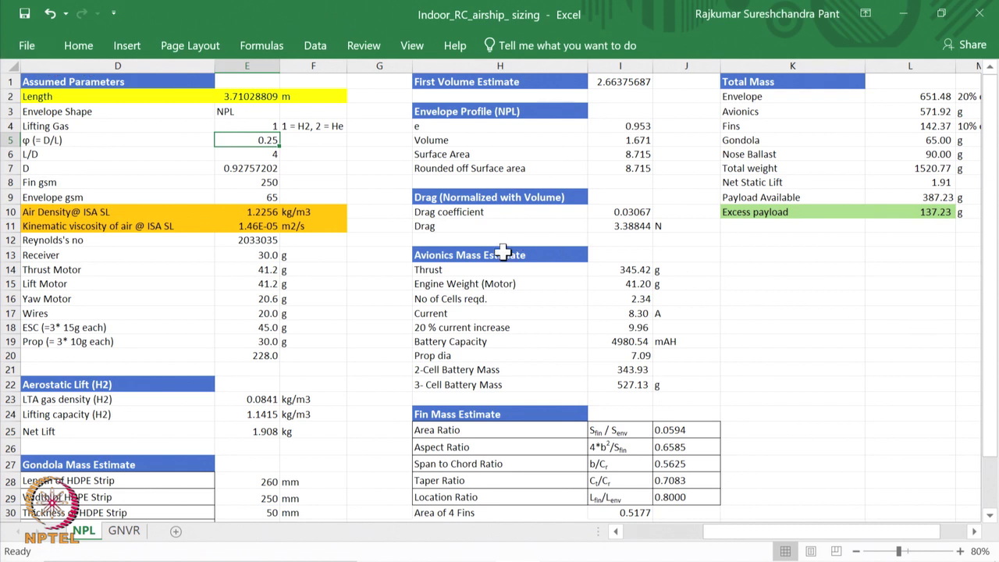
{"action": "left_click", "coordinate": [257, 125]}
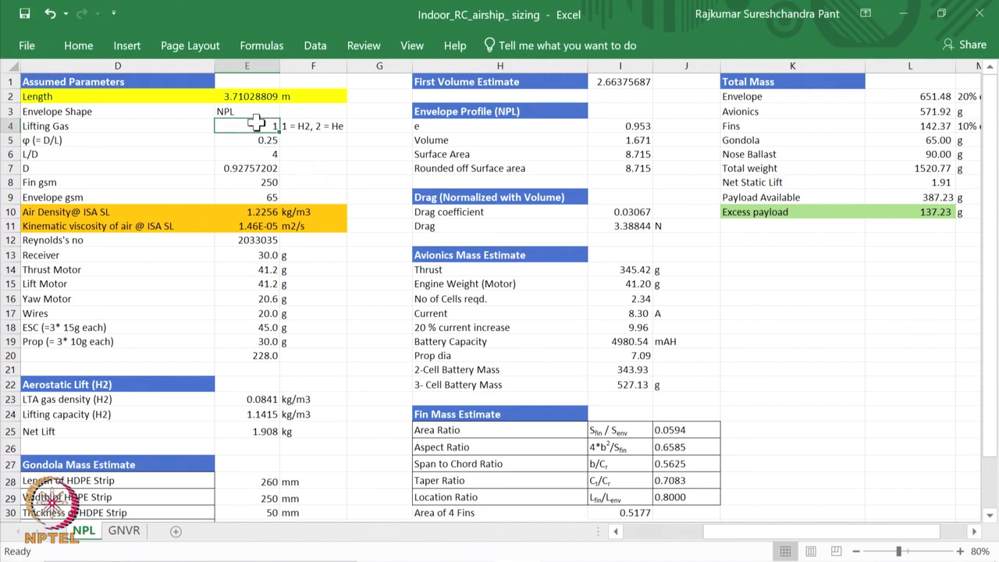
- Set the envelope length on the NPL sheet to 3.5 m
{"action": "left_click", "coordinate": [252, 96]}
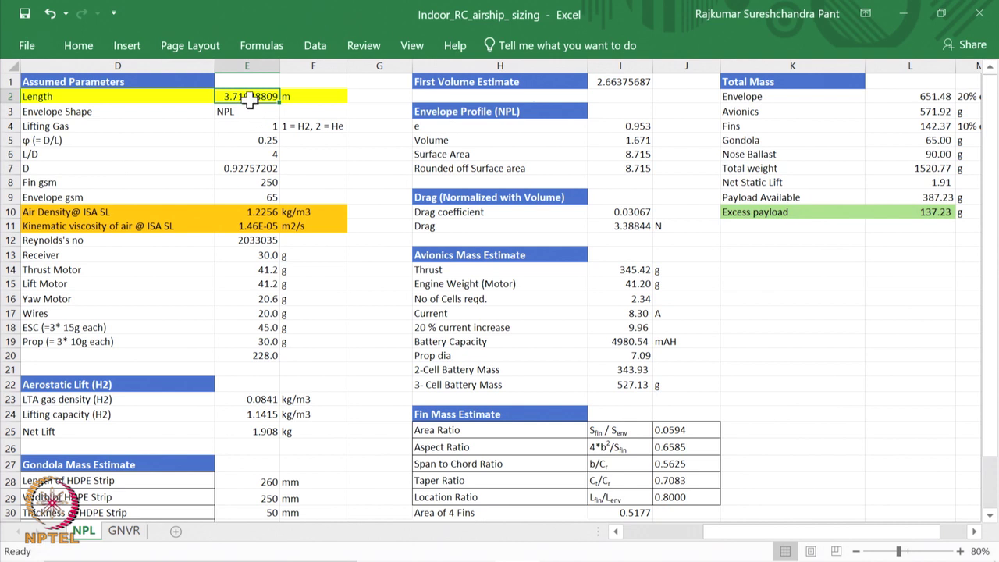
{"action": "key", "text": "BackSpace"}
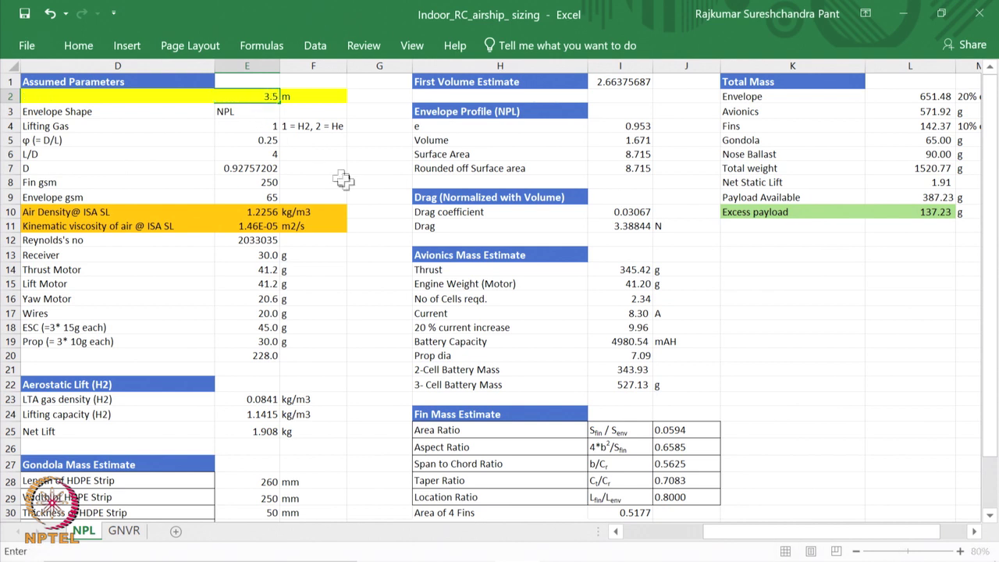
{"action": "type", "text": "3.5"}
{"action": "left_click", "coordinate": [721, 354]}
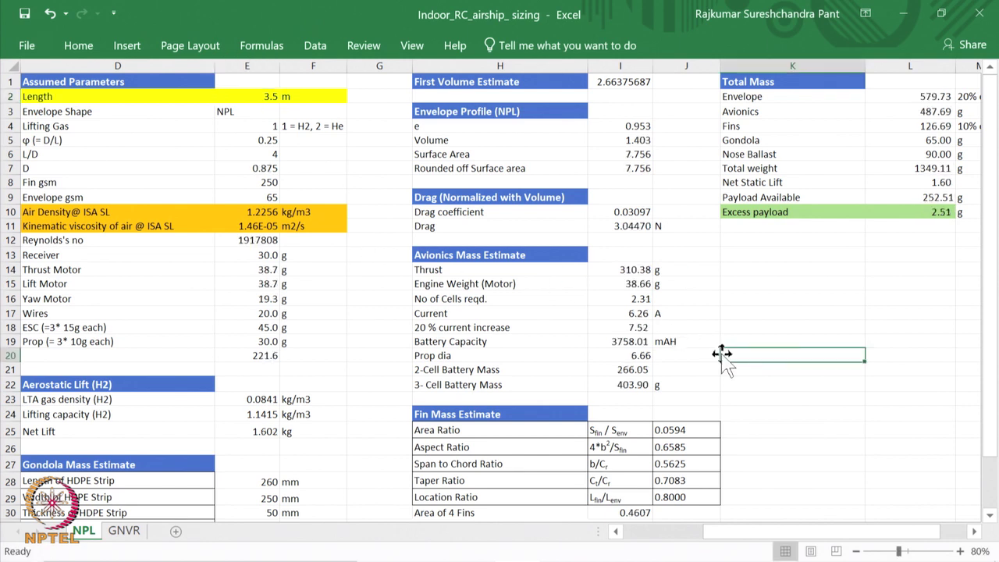
- Set the envelope length on the GNVR sheet to 3.5 m
{"action": "left_click", "coordinate": [130, 535]}
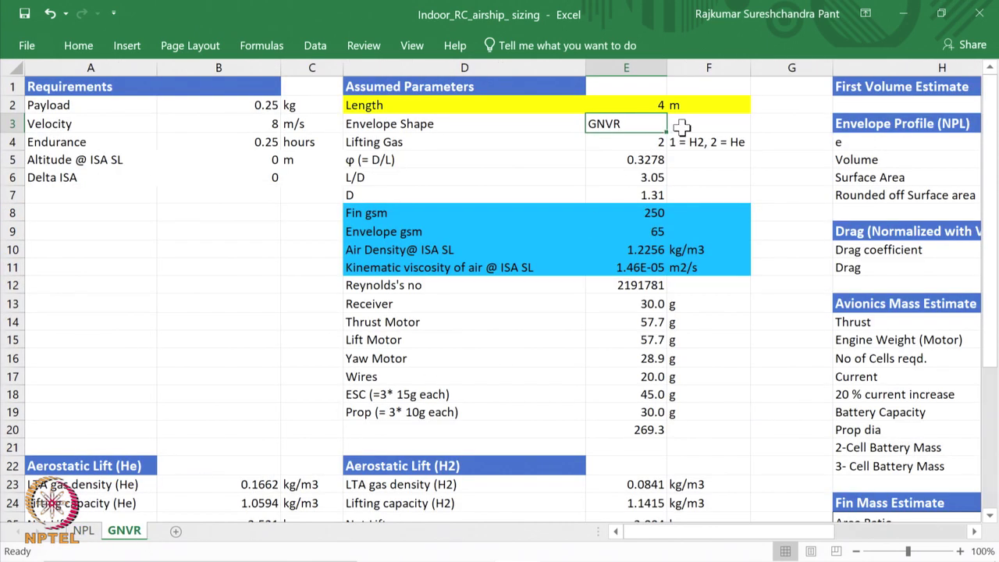
{"action": "left_click", "coordinate": [643, 104]}
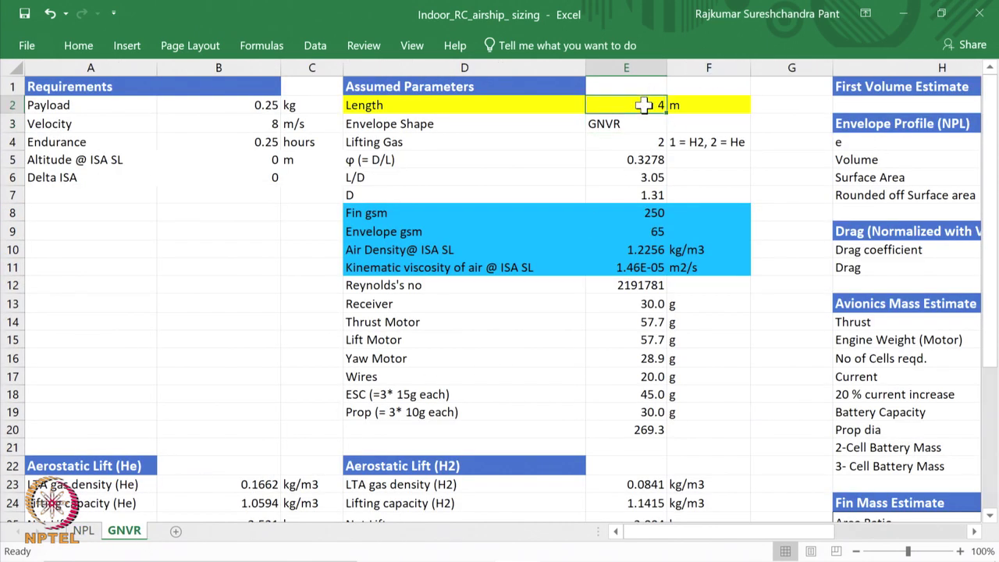
{"action": "type", "text": "3.5"}
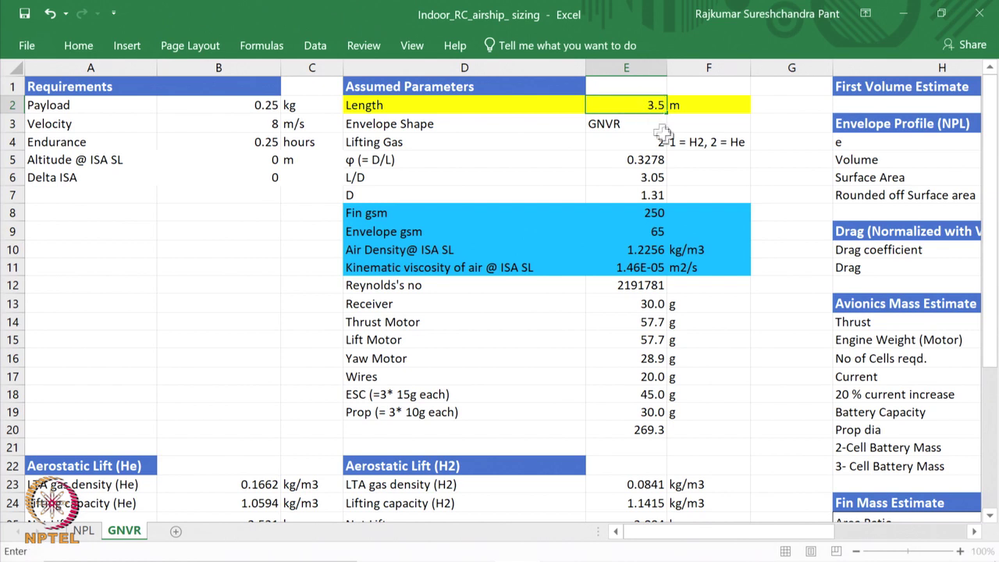
{"action": "left_click", "coordinate": [708, 172]}
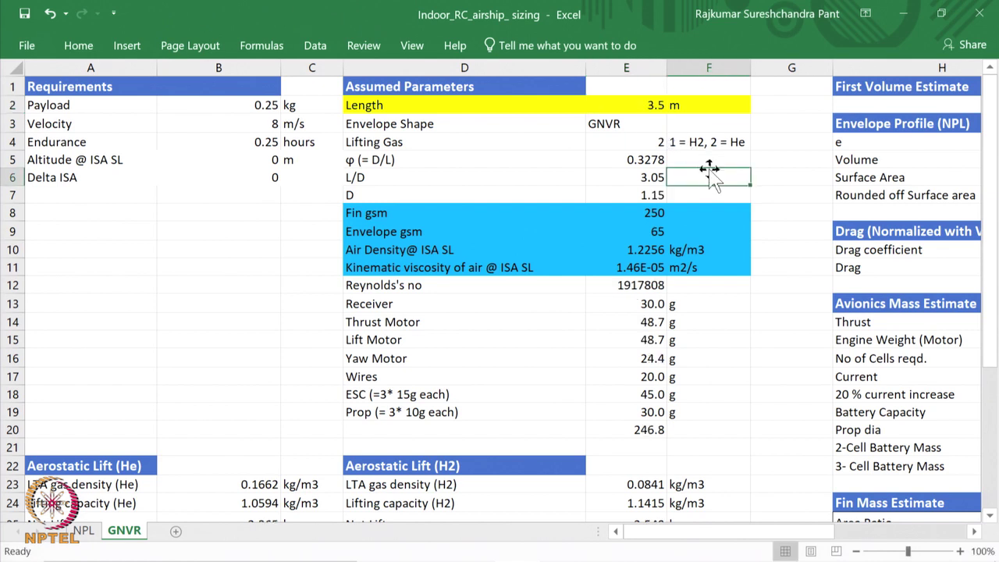
- Set the lifting gas on the GNVR sheet to 1 (hydrogen) and check the excess payload in the Total Mass section
{"action": "left_click", "coordinate": [625, 142]}
{"action": "type", "text": "1"}
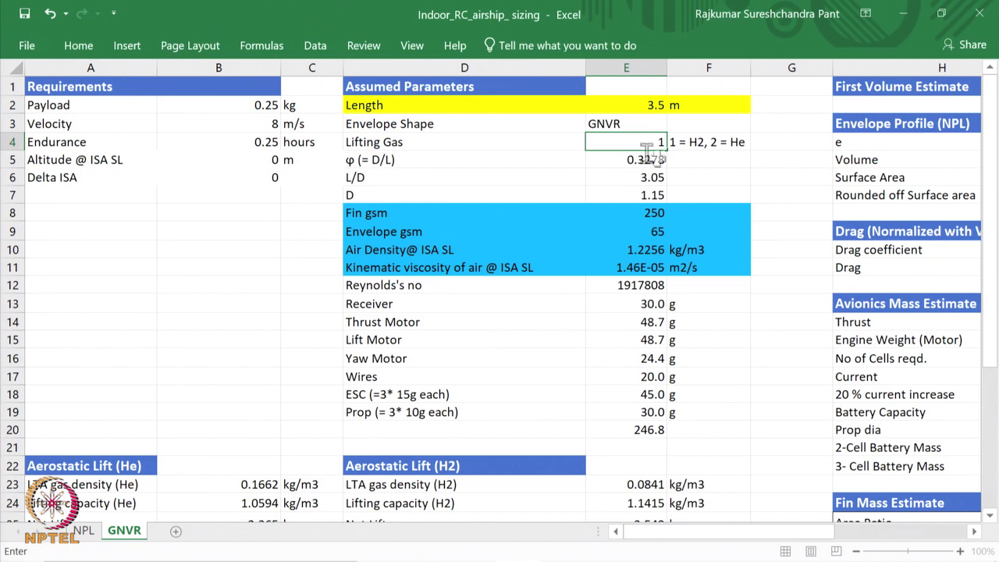
{"action": "left_click", "coordinate": [737, 212]}
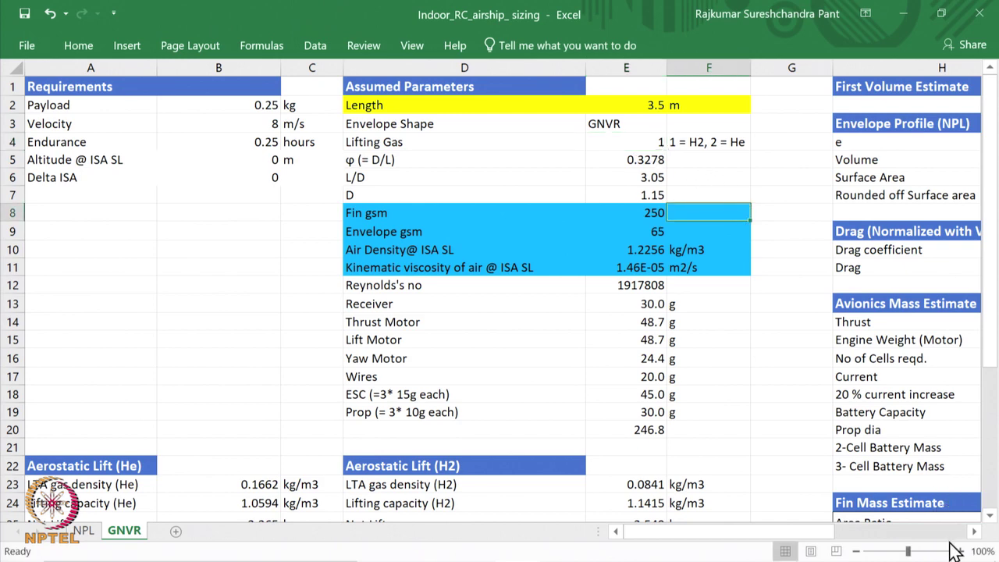
{"action": "left_click", "coordinate": [974, 531]}
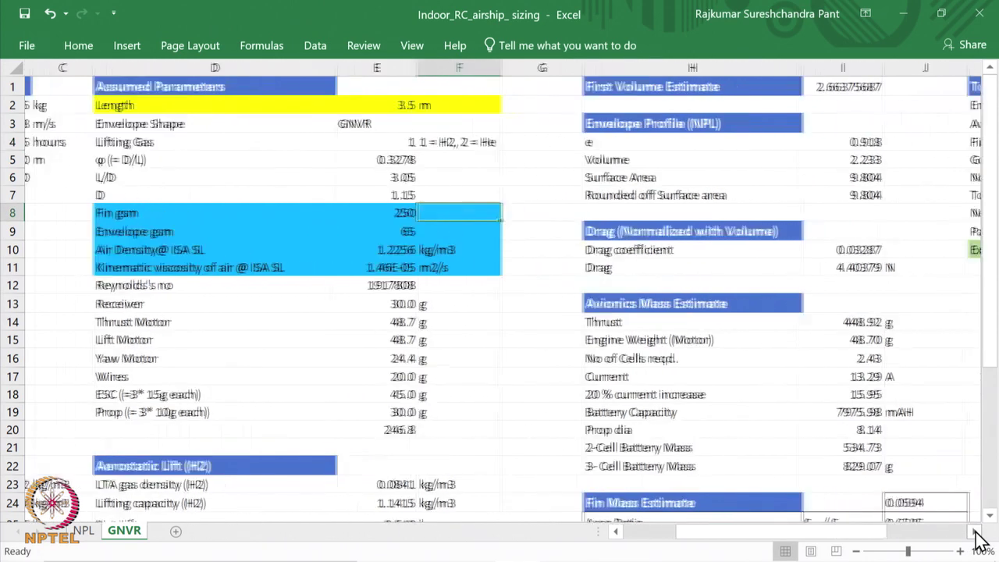
{"action": "left_click", "coordinate": [974, 531]}
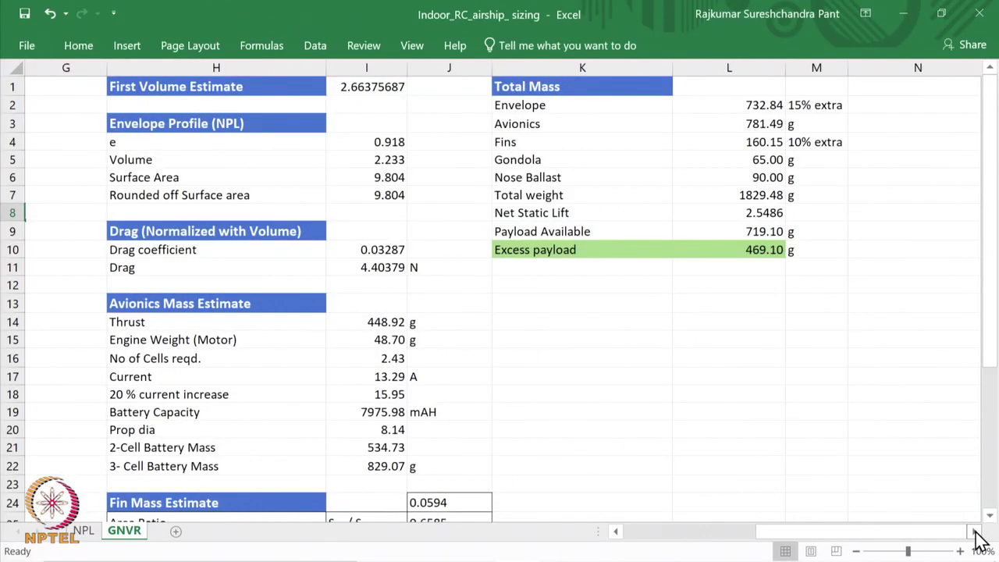
{"action": "left_click", "coordinate": [750, 287]}
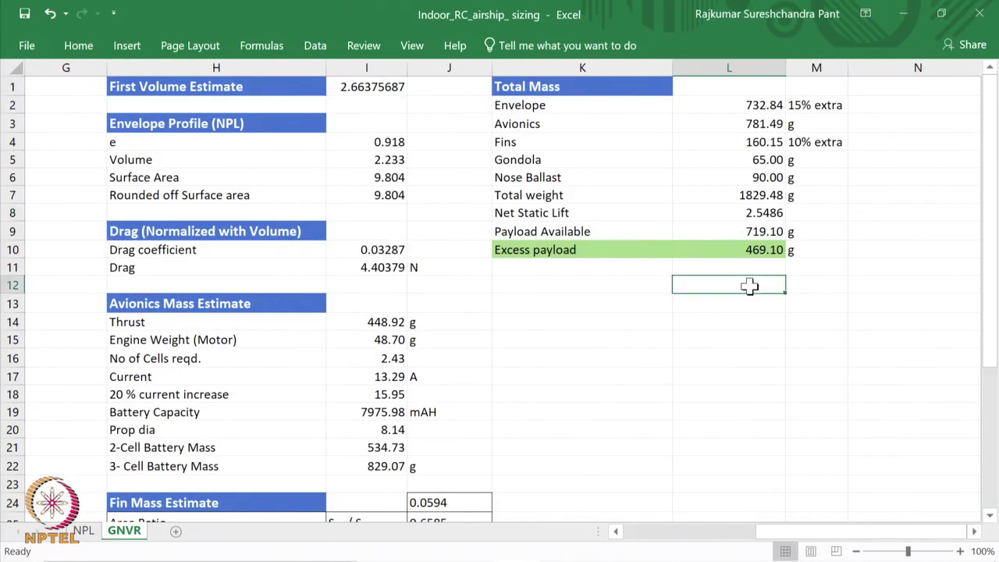
{"action": "left_click", "coordinate": [764, 236]}
{"action": "left_click", "coordinate": [768, 250]}
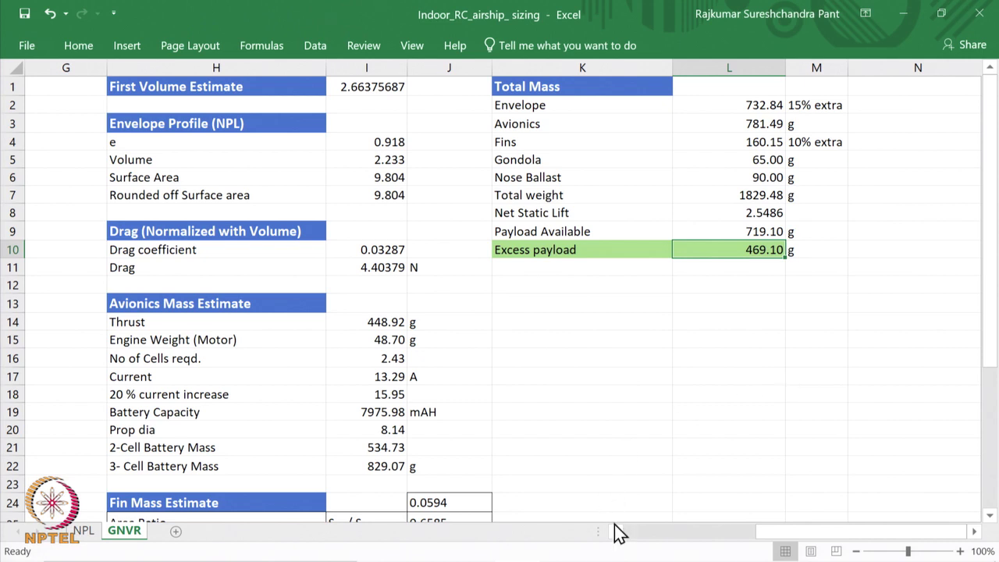
- Save the airship sizing workbook
{"action": "scroll", "coordinate": [642, 547], "scroll_direction": "left", "scroll_amount": 6}
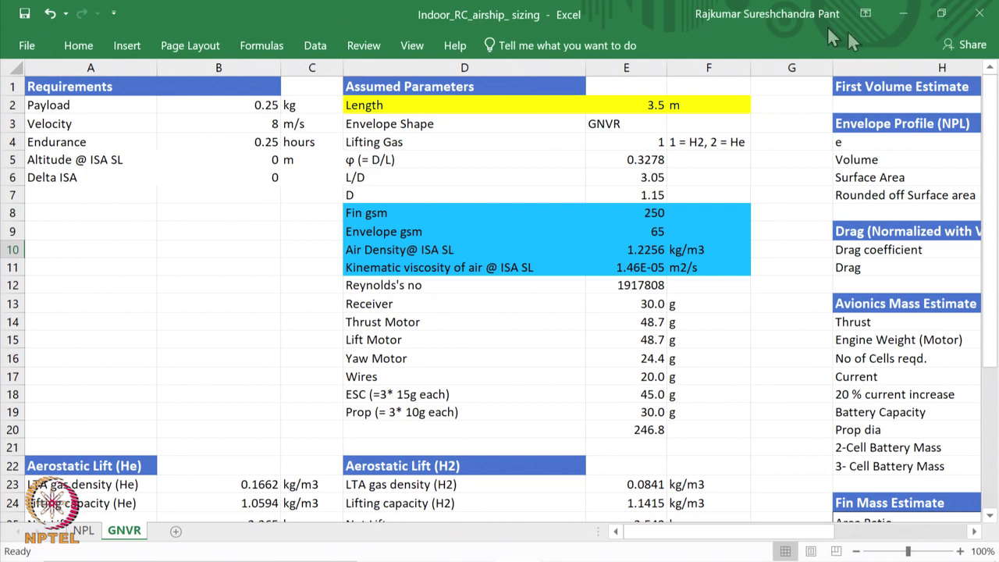
{"action": "left_click", "coordinate": [24, 15]}
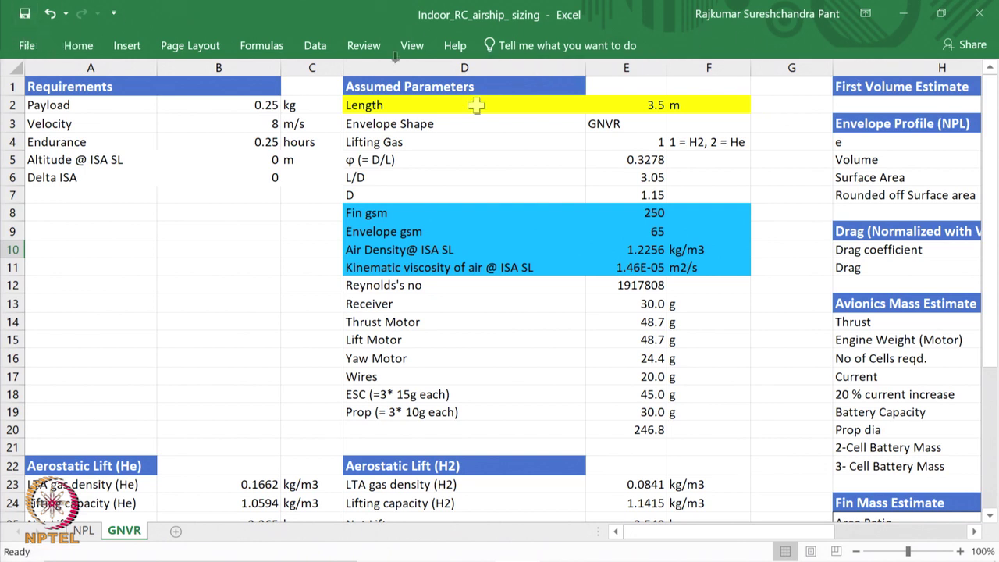
- Set the lifting gas on the GNVR sheet to 2 (helium) and check the excess payload in the Total Mass section
{"action": "left_click", "coordinate": [651, 146]}
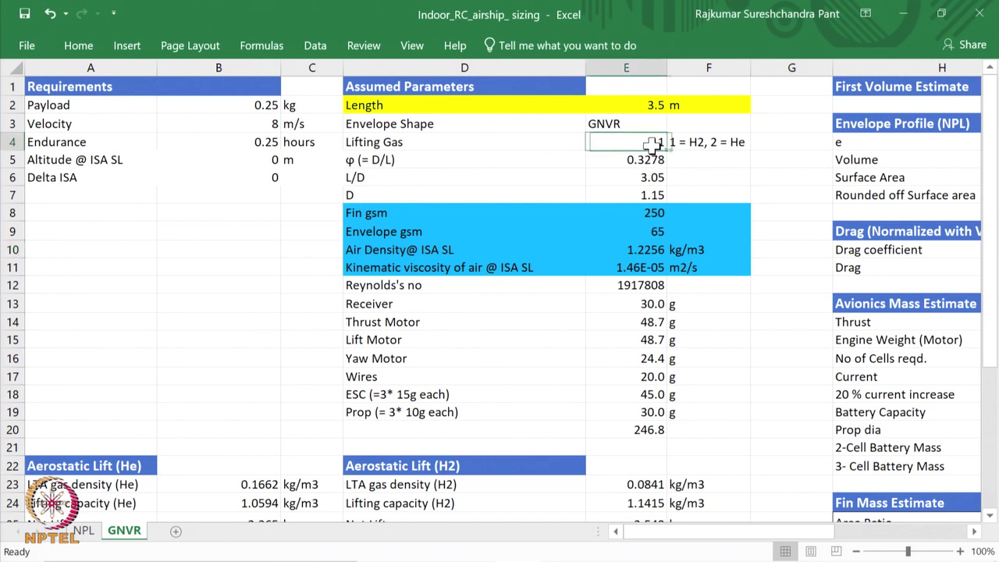
{"action": "type", "text": "2"}
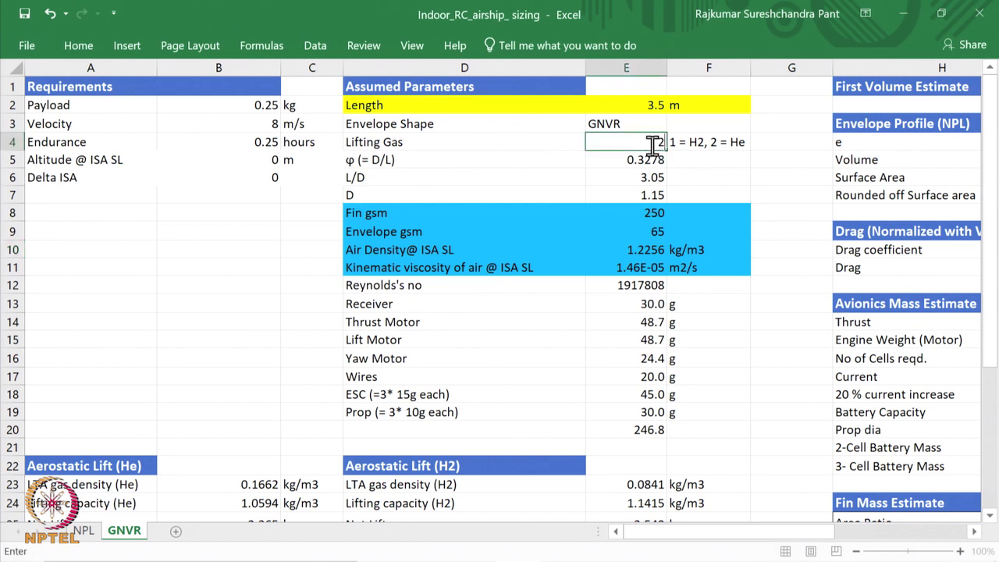
{"action": "left_click", "coordinate": [792, 191]}
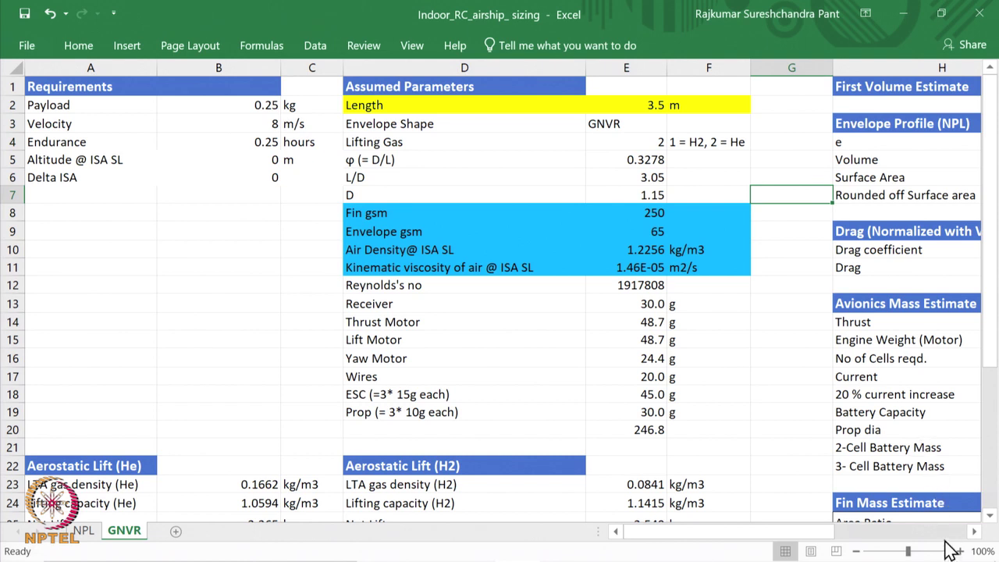
{"action": "left_click", "coordinate": [975, 531]}
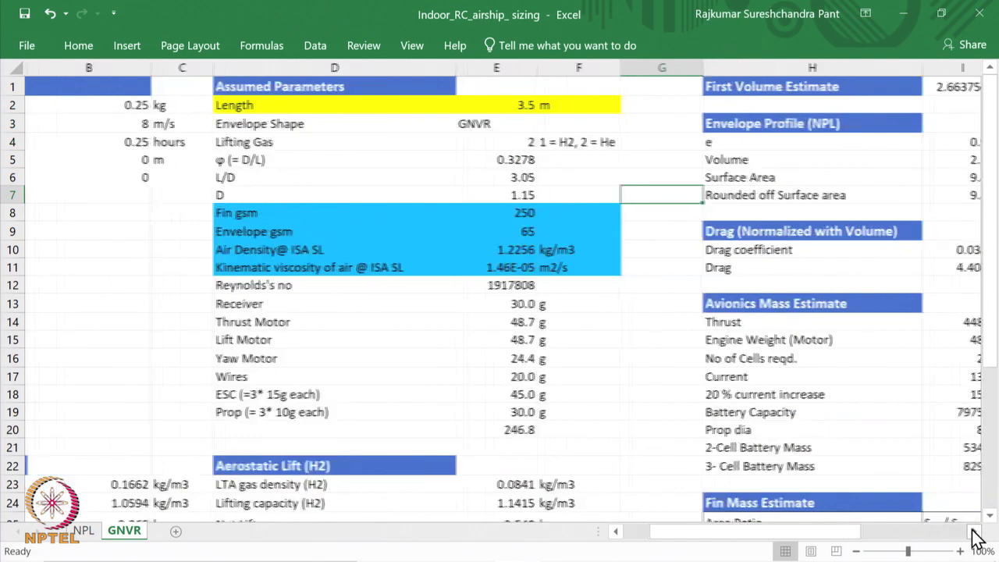
{"action": "left_click", "coordinate": [975, 531]}
{"action": "left_click", "coordinate": [974, 531]}
{"action": "left_click", "coordinate": [974, 531]}
{"action": "left_click", "coordinate": [974, 531]}
{"action": "left_click", "coordinate": [975, 531]}
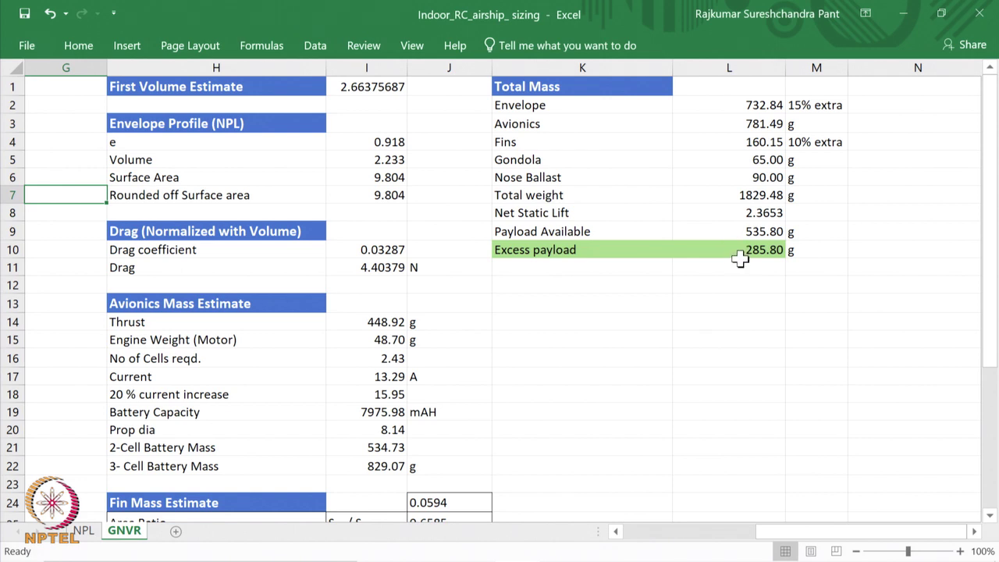
- Minimize the workbook to return to the slide show and advance to the closing slide
{"action": "left_click", "coordinate": [903, 9]}
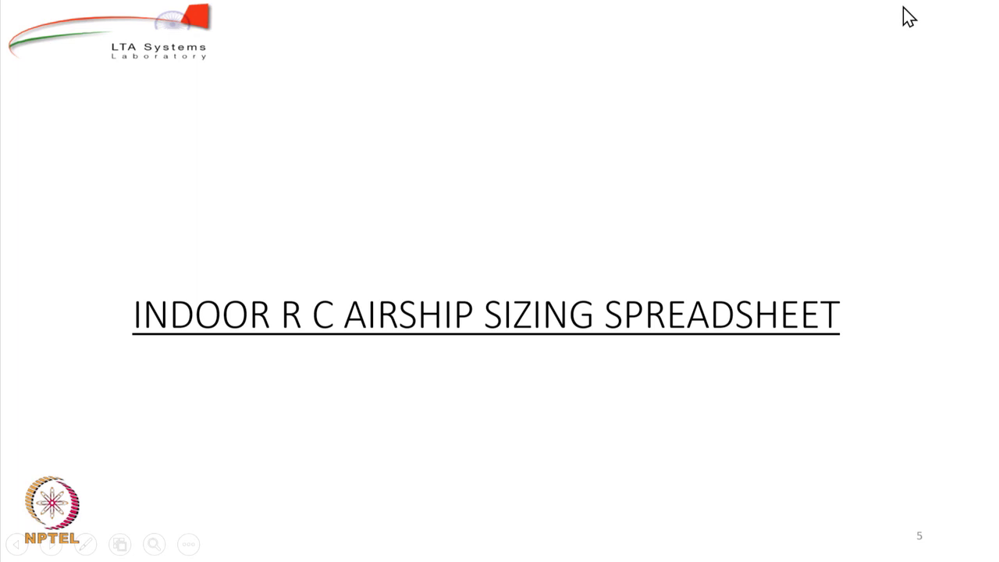
{"action": "key", "text": "Right"}
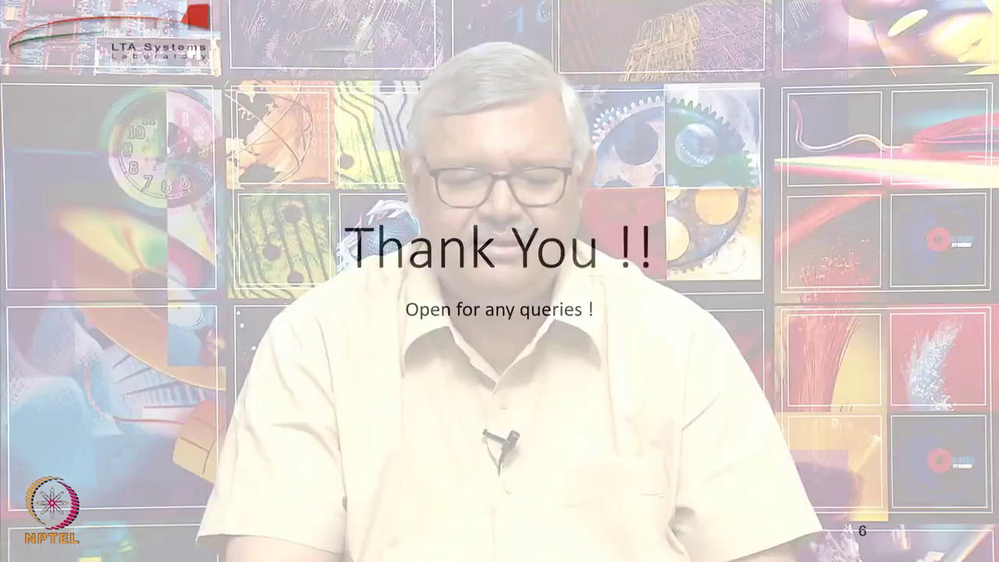